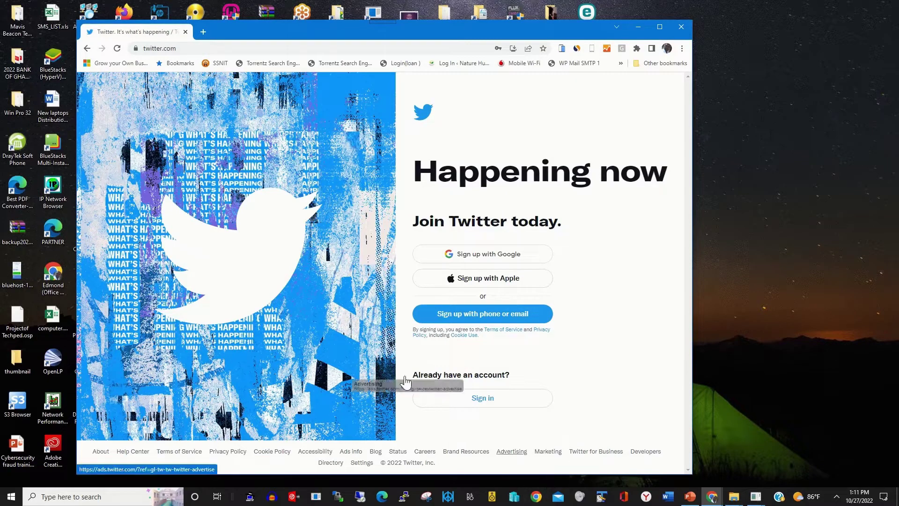
Open twitter.com's sign-in form and fill in the saved account username.
{"action": "double_click", "coordinate": [426, 375]}
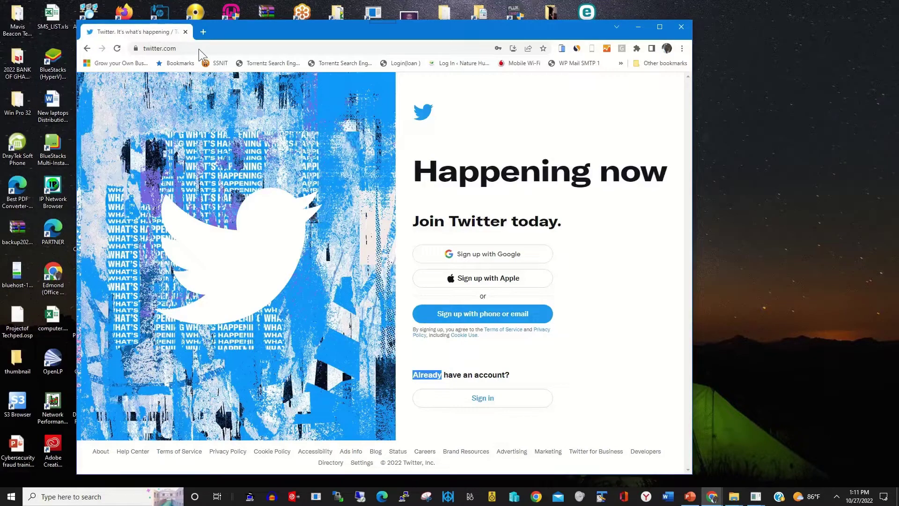
{"action": "left_click", "coordinate": [199, 49]}
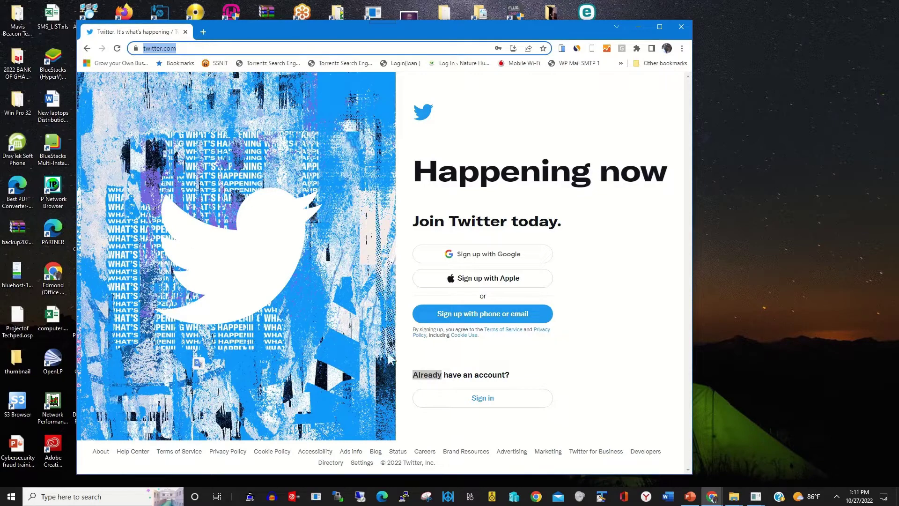
{"action": "left_click", "coordinate": [483, 397]}
{"action": "type", "text": "t"}
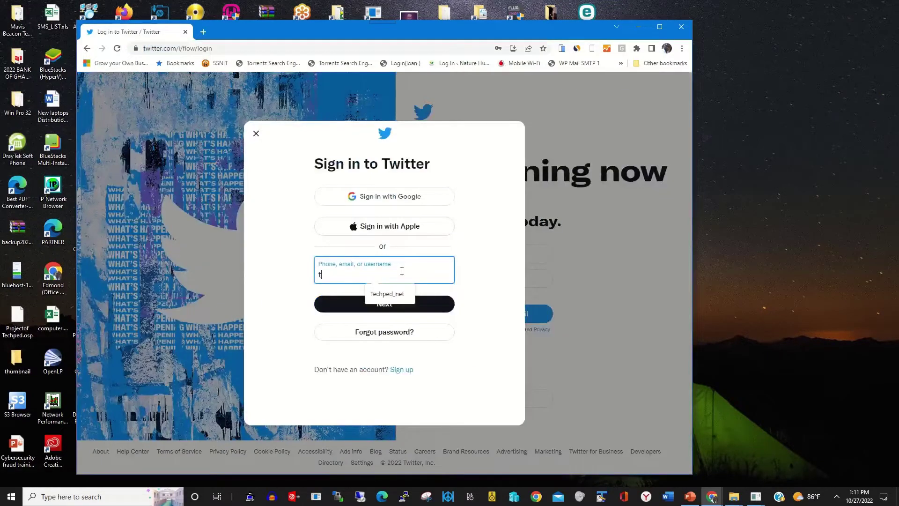
{"action": "left_click", "coordinate": [391, 293]}
Correct the end of the username and continue to the password step.
{"action": "left_click", "coordinate": [457, 269]}
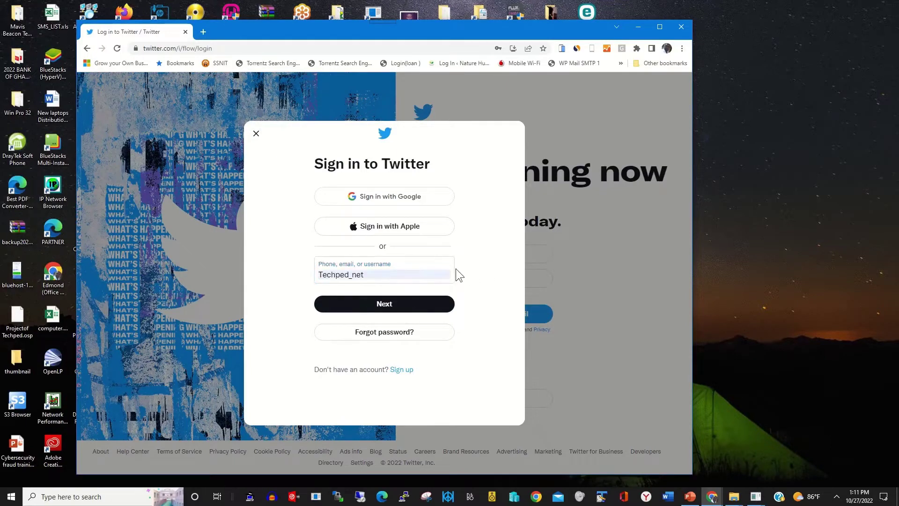
{"action": "left_click", "coordinate": [390, 275]}
{"action": "key", "text": "BackSpace"}
{"action": "key", "text": "BackSpace"}
{"action": "key", "text": "BackSpace"}
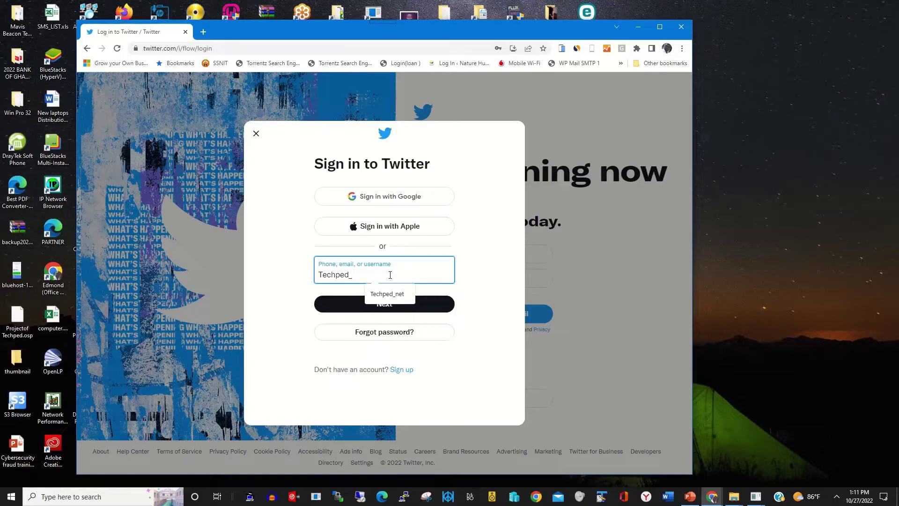
{"action": "type", "text": "net"}
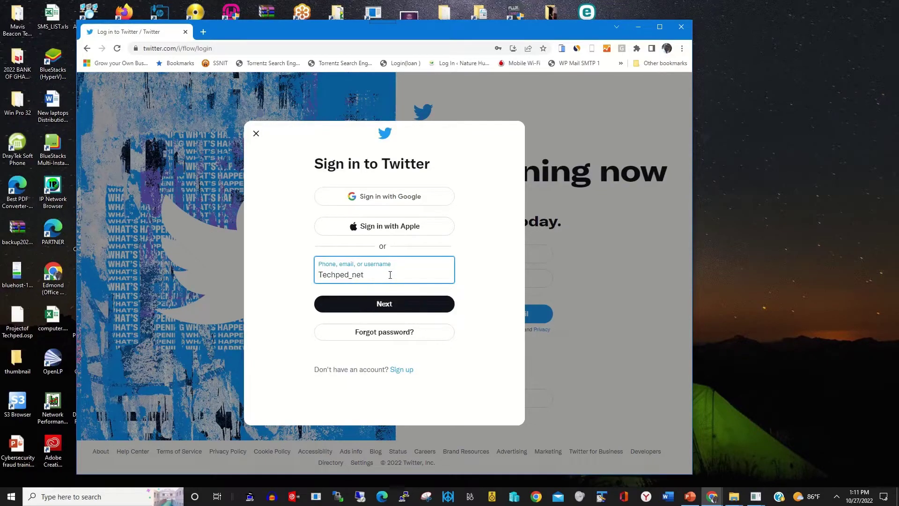
{"action": "left_click", "coordinate": [381, 313]}
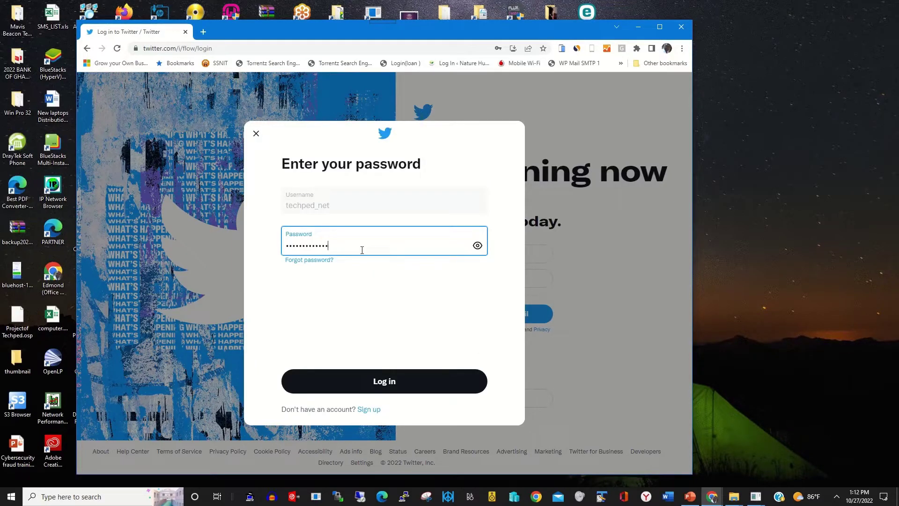
Log in, then open Settings and privacy via More > Settings and Support.
{"action": "left_click", "coordinate": [390, 386]}
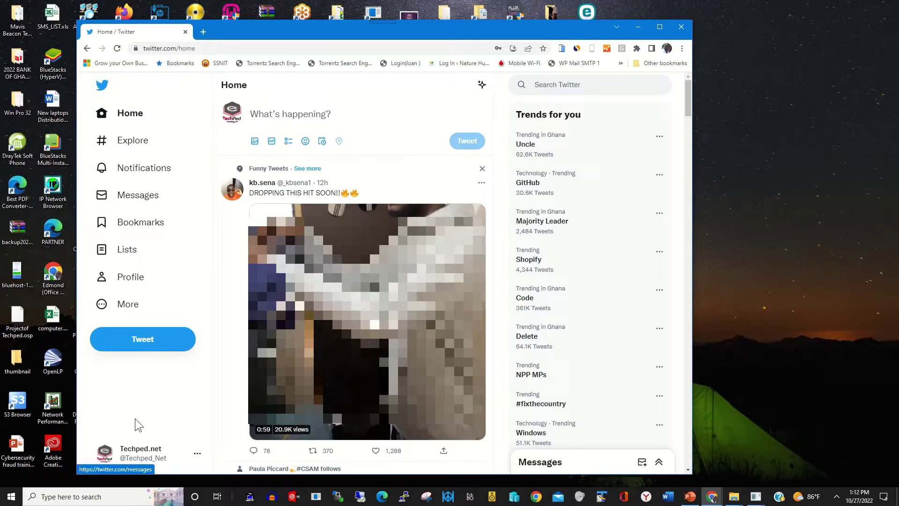
{"action": "left_click", "coordinate": [127, 304]}
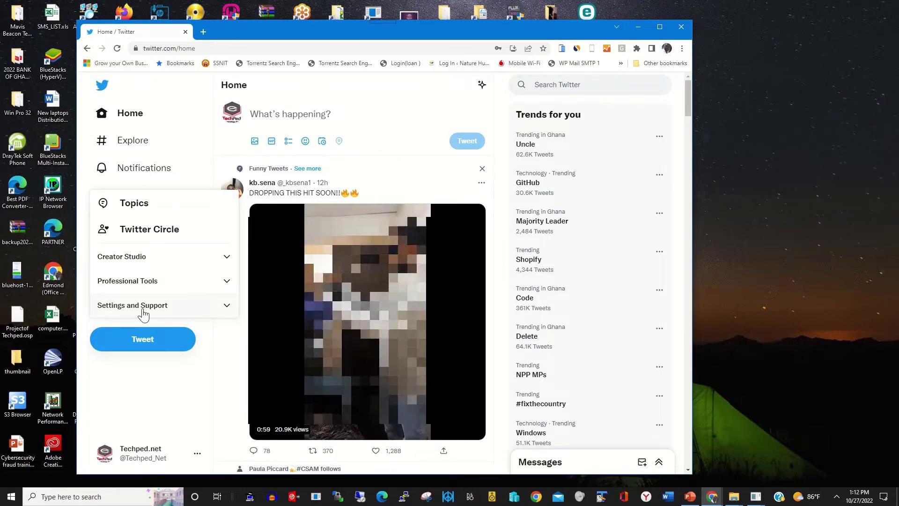
{"action": "left_click", "coordinate": [151, 309]}
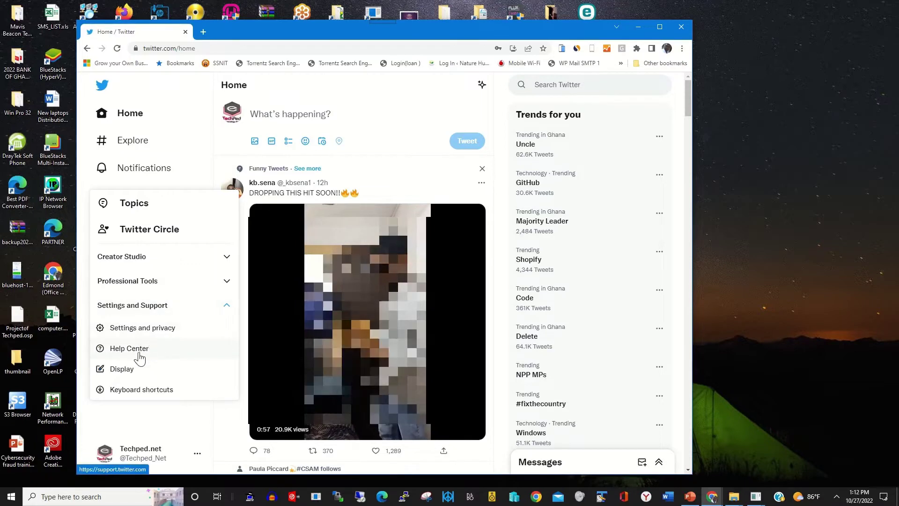
{"action": "left_click", "coordinate": [146, 328]}
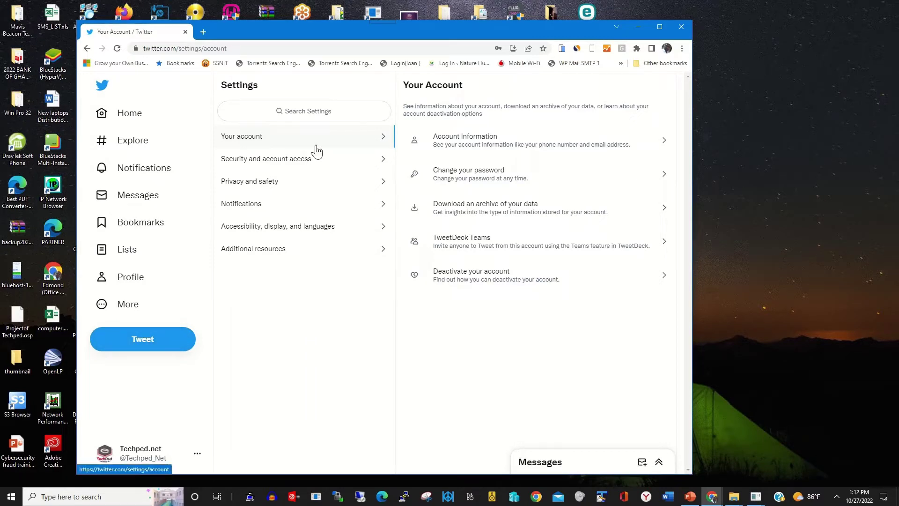
Navigate Security and account access > Security > Two-factor authentication.
{"action": "left_click", "coordinate": [295, 169]}
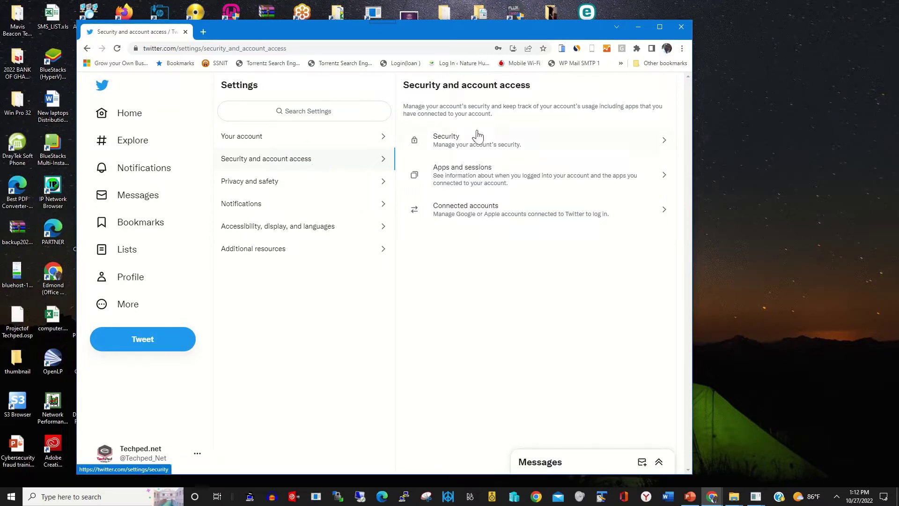
{"action": "left_click", "coordinate": [488, 141]}
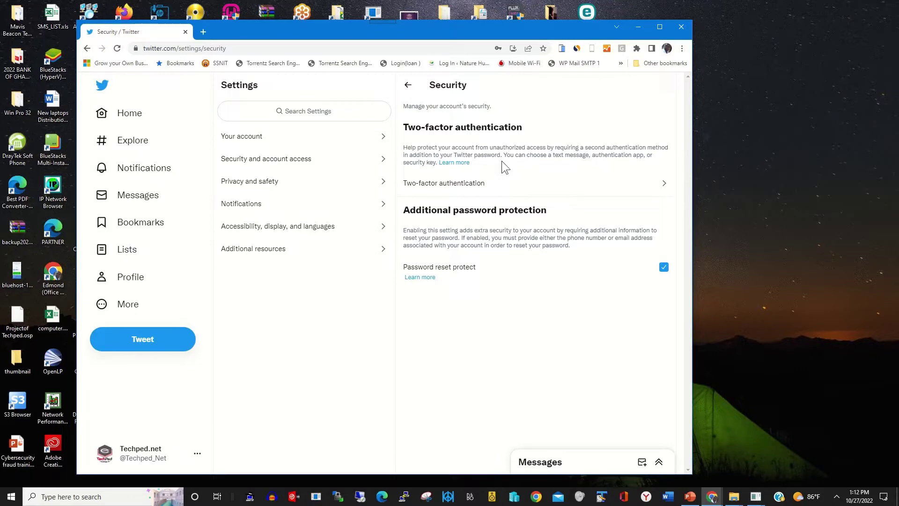
{"action": "left_click", "coordinate": [488, 187]}
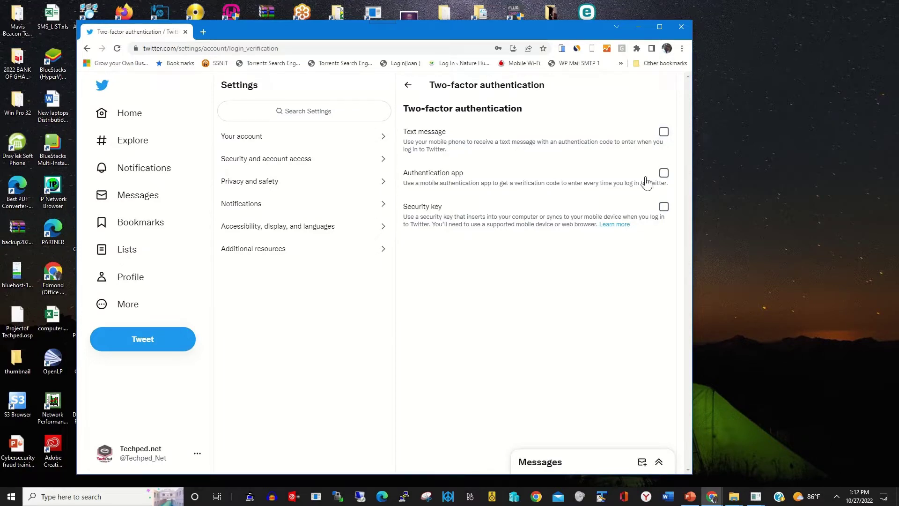
Tick the Authentication app option to bring up the enrollment dialog.
{"action": "left_click", "coordinate": [664, 173]}
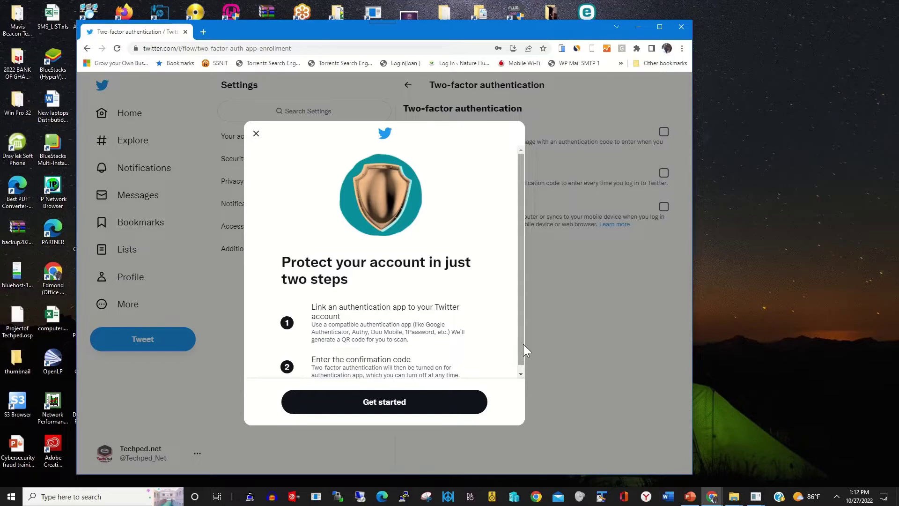
{"action": "left_click_drag", "start_coordinate": [522, 334], "coordinate": [521, 342]}
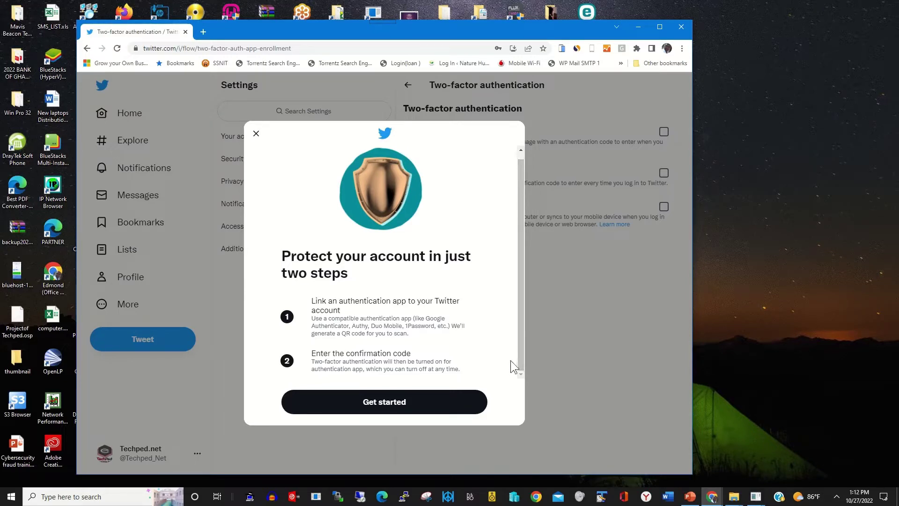
Choose Get started in the enrollment dialog to reveal the linking QR code.
{"action": "left_click", "coordinate": [411, 405]}
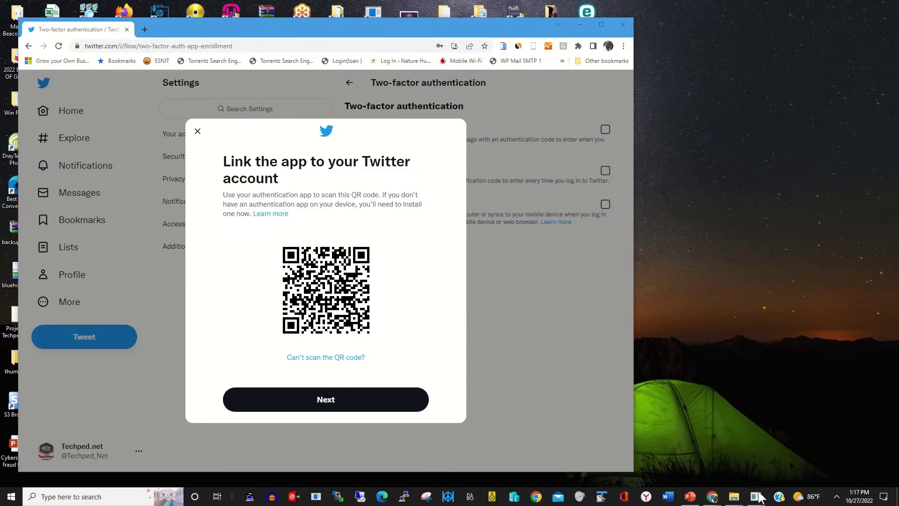
Bring up the mirrored phone and launch Google Authenticator to add an account.
{"action": "mouse_move", "coordinate": [755, 496]}
{"action": "left_click", "coordinate": [805, 465]}
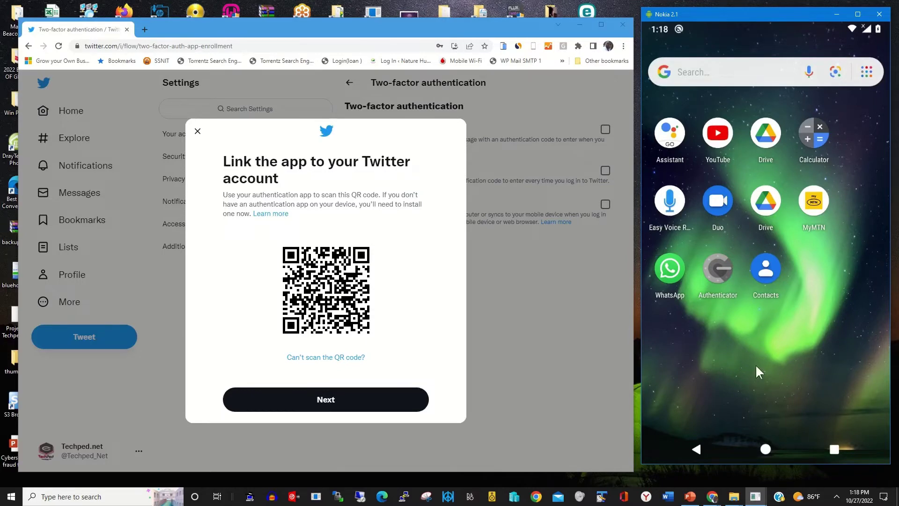
{"action": "left_click", "coordinate": [721, 278]}
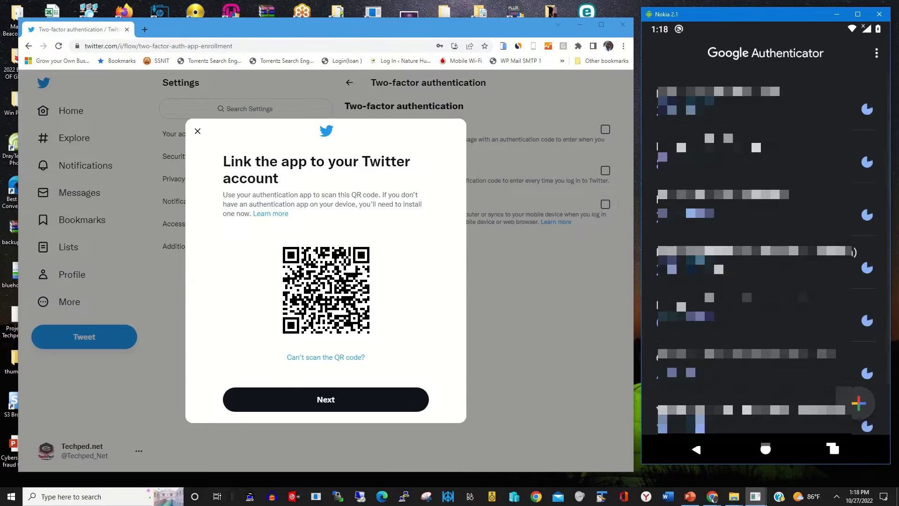
{"action": "left_click", "coordinate": [859, 404]}
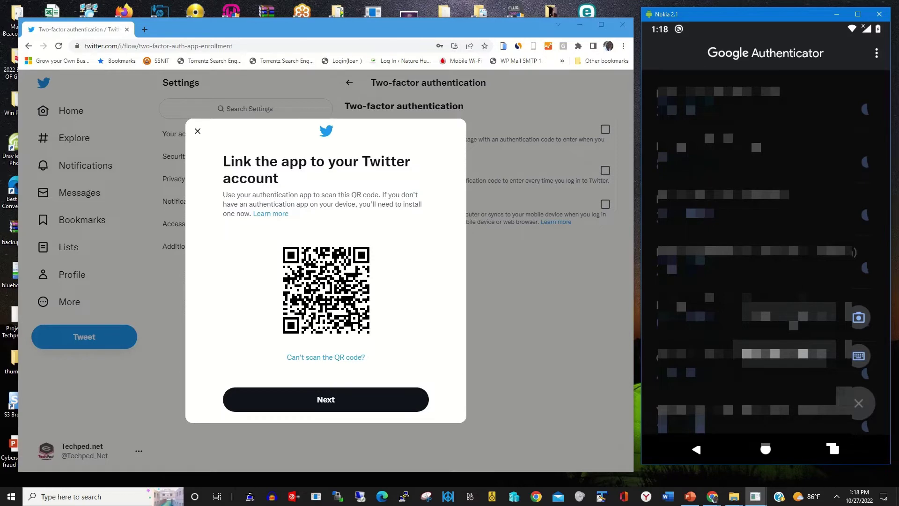
{"action": "key", "text": "Escape"}
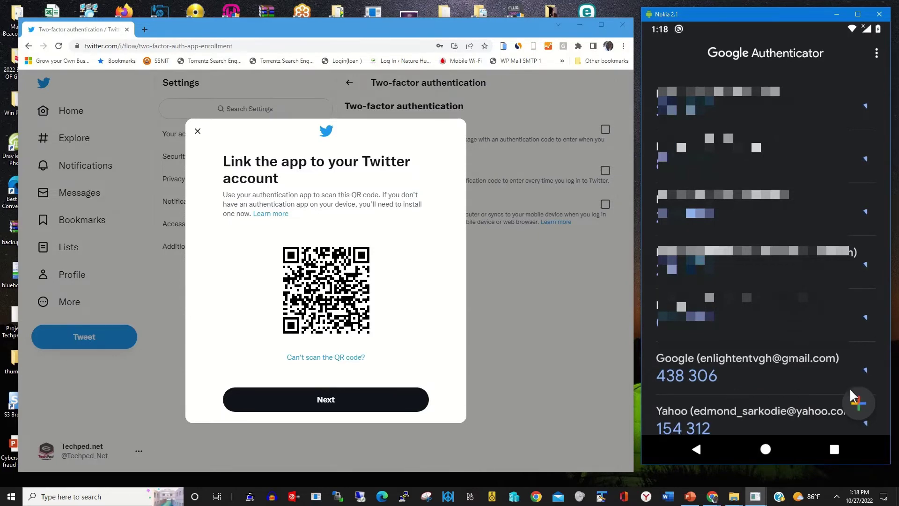
Scan Twitter's QR code and scroll Authenticator down to the new Twitter entry's code.
{"action": "scroll", "coordinate": [849, 357], "scroll_direction": "down", "scroll_amount": 5}
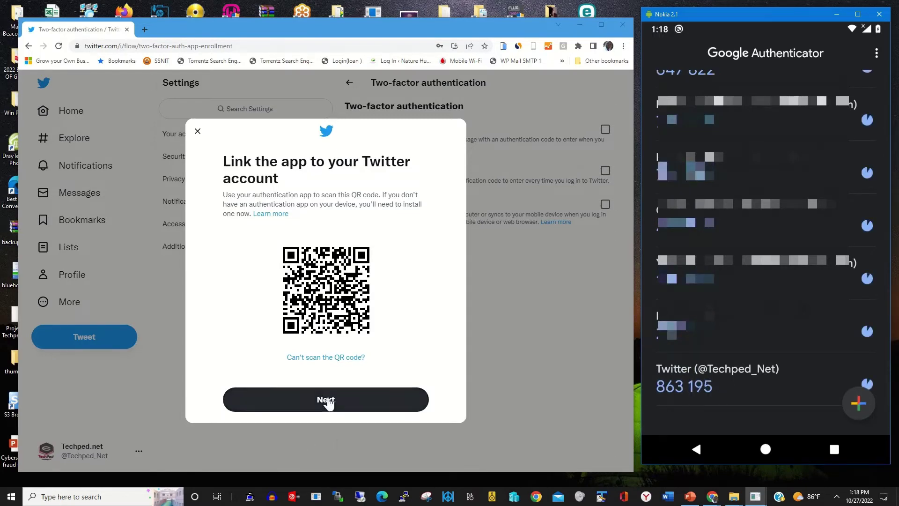
{"action": "left_click", "coordinate": [859, 402]}
{"action": "left_click", "coordinate": [794, 323]}
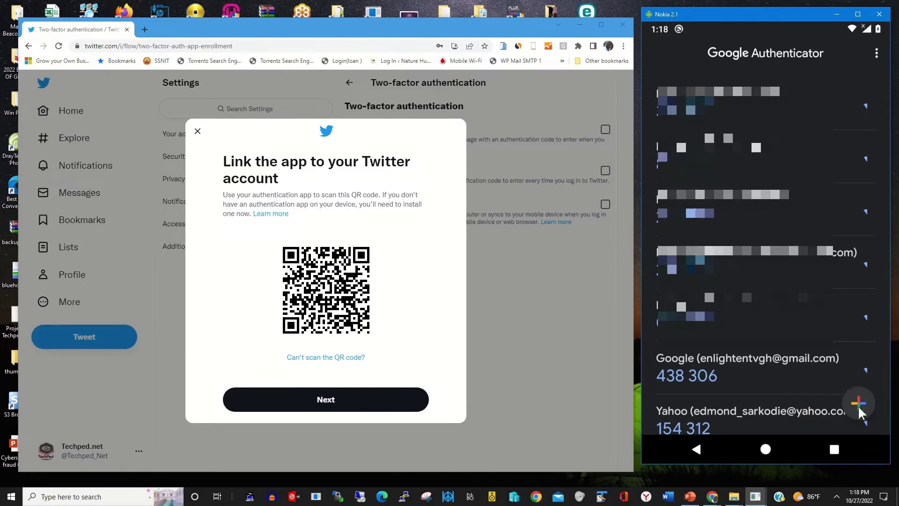
{"action": "left_click_drag", "start_coordinate": [850, 358], "coordinate": [836, 190]}
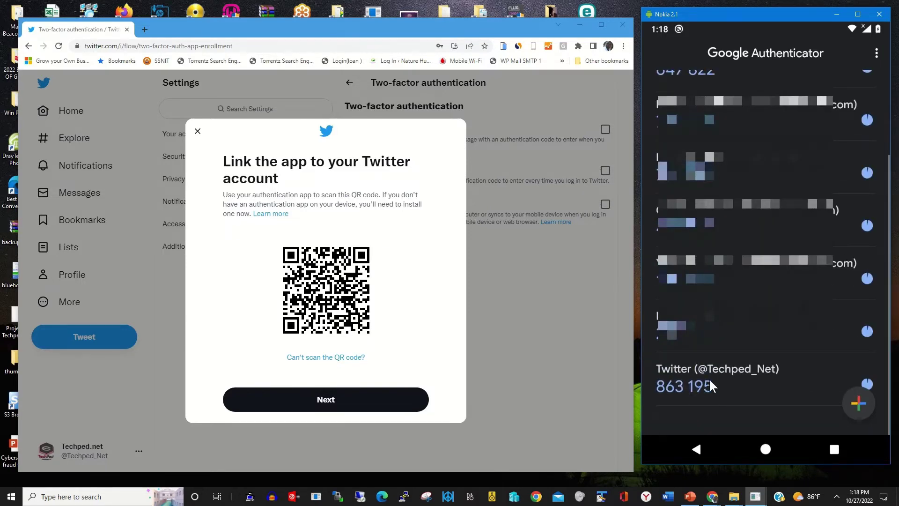
{"action": "left_click", "coordinate": [327, 401]}
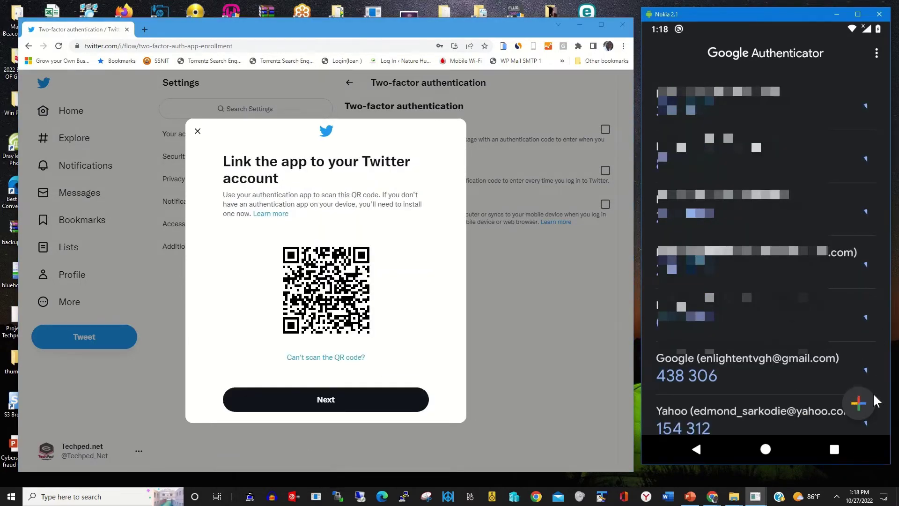
{"action": "left_click_drag", "start_coordinate": [850, 357], "coordinate": [836, 190]}
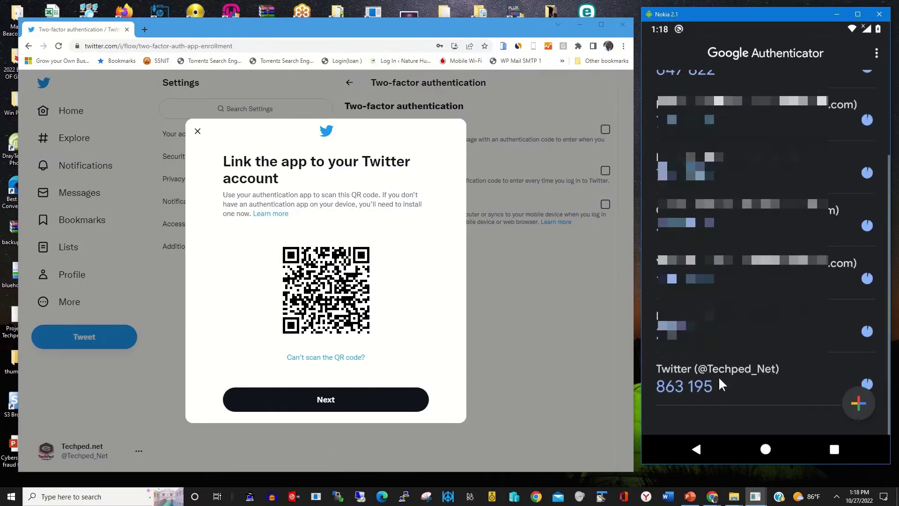
Enter the current Authenticator code as confirmation, confirm it, and finish with Done.
{"action": "left_click", "coordinate": [327, 400]}
{"action": "key", "text": "Down"}
{"action": "key", "text": "Down"}
{"action": "key", "text": "Down"}
{"action": "key", "text": "Return"}
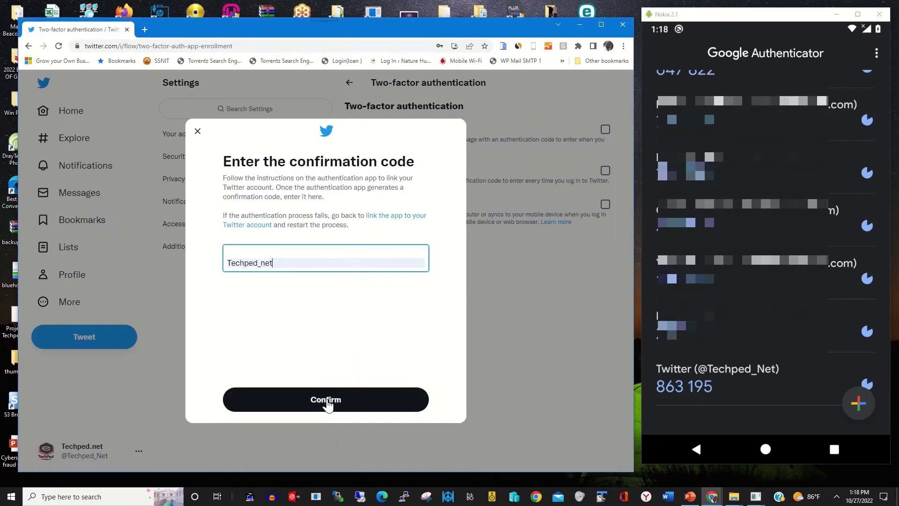
{"action": "key", "text": "ctrl+a"}
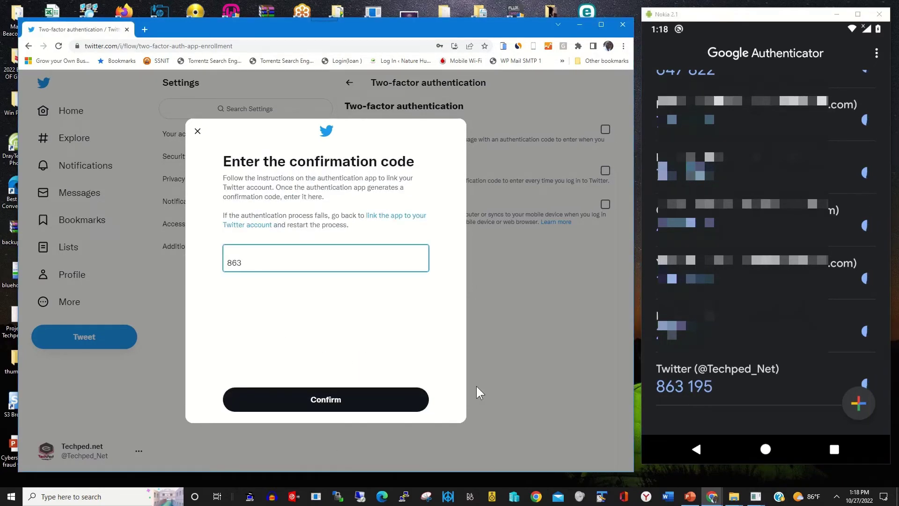
{"action": "left_click", "coordinate": [319, 399]}
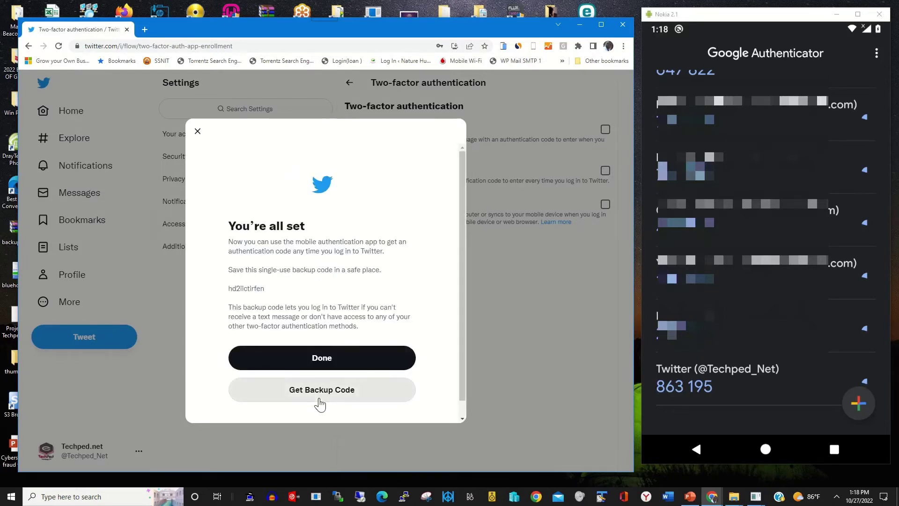
{"action": "left_click", "coordinate": [321, 358]}
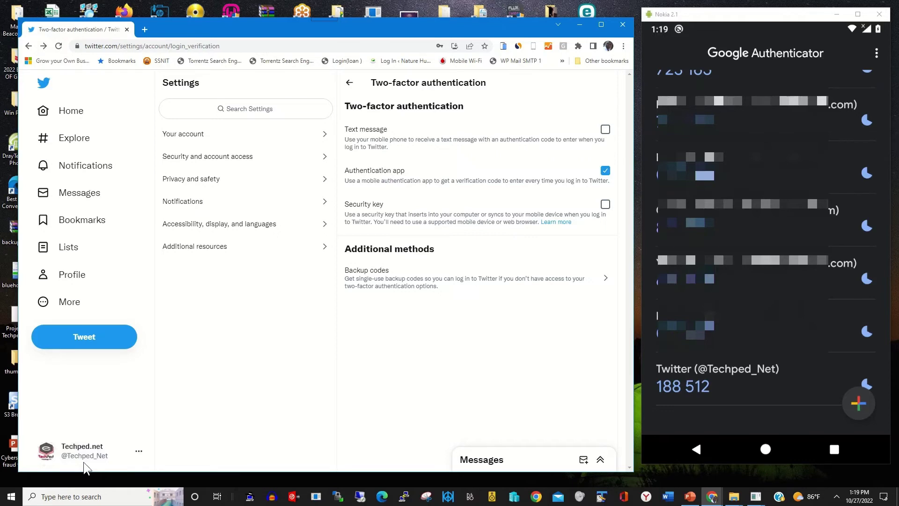
Log out of Twitter through the account menu and close the phone mirror window.
{"action": "left_click", "coordinate": [114, 455]}
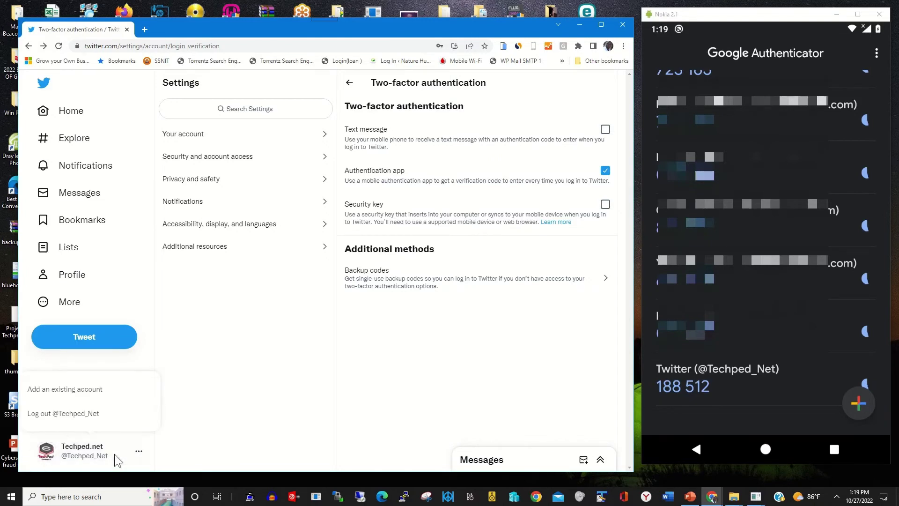
{"action": "left_click", "coordinate": [65, 418]}
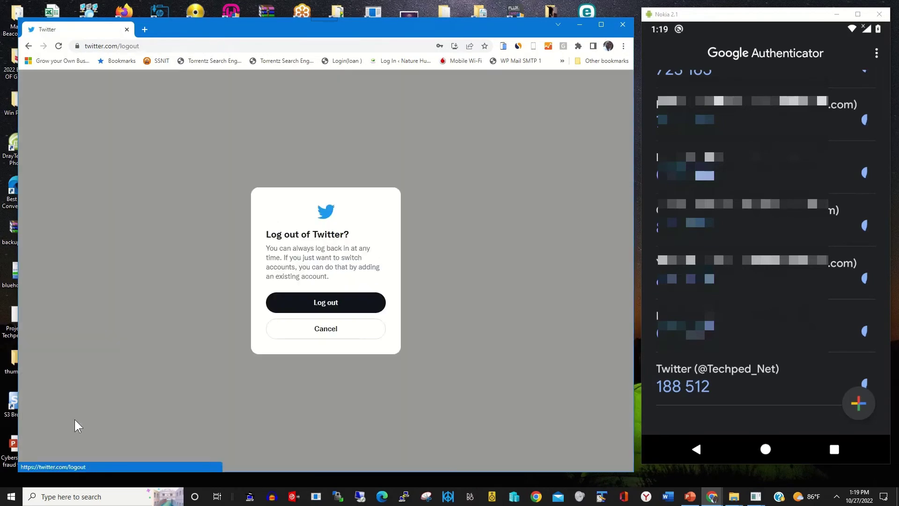
{"action": "left_click", "coordinate": [305, 310]}
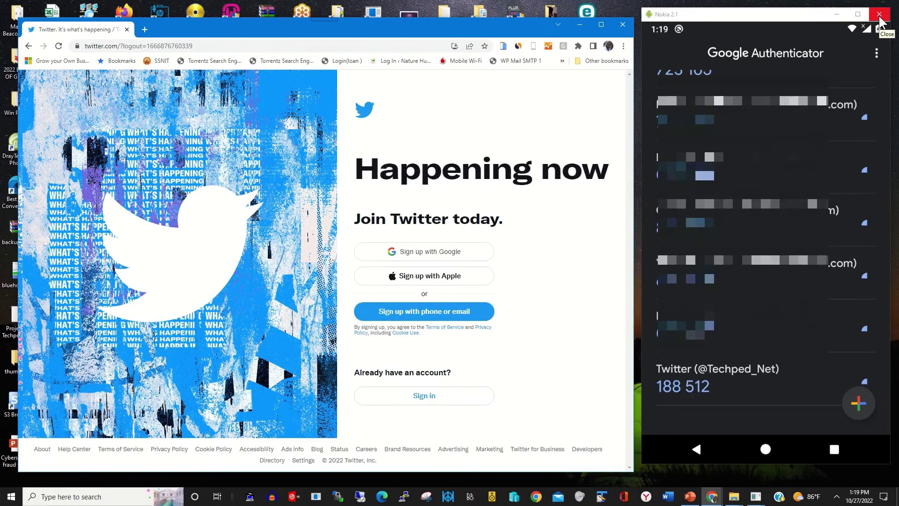
{"action": "left_click", "coordinate": [879, 15]}
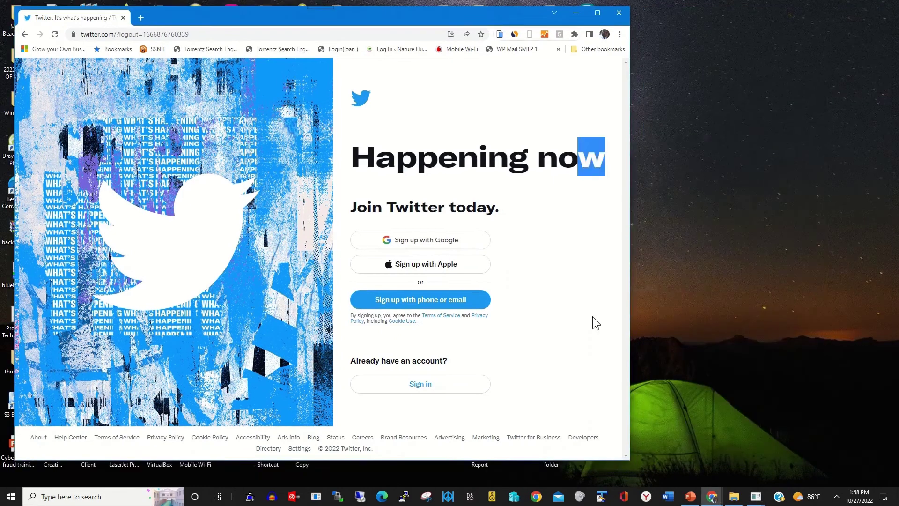
Pick the saved username in the sign-in field and continue to the verification-code prompt.
{"action": "left_click", "coordinate": [579, 341]}
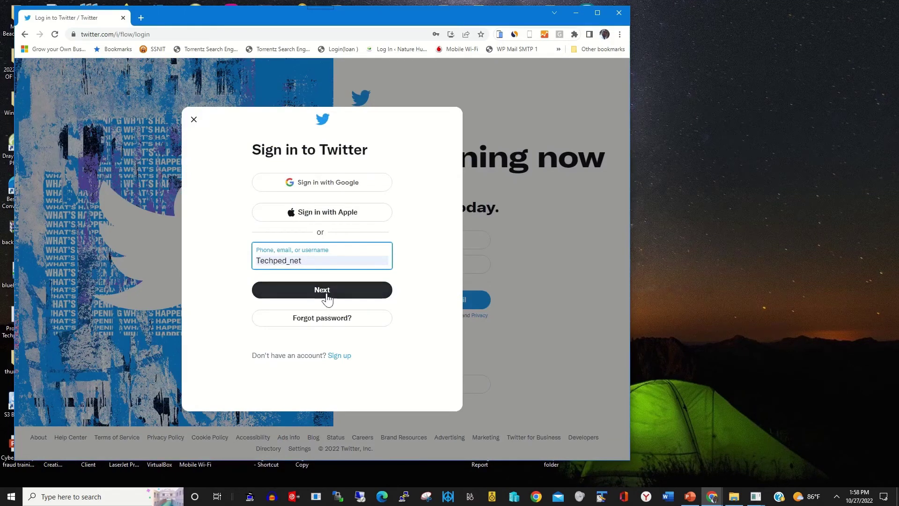
{"action": "left_click", "coordinate": [305, 265]}
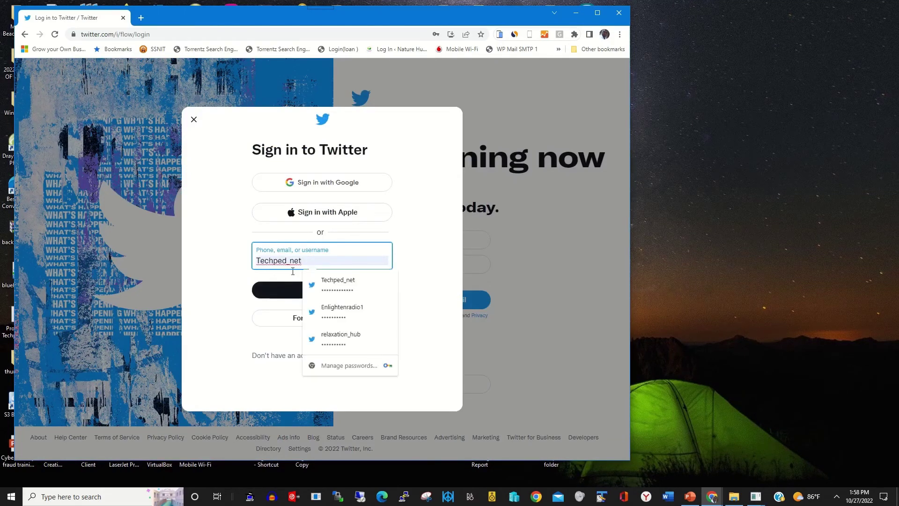
{"action": "key", "text": "Return"}
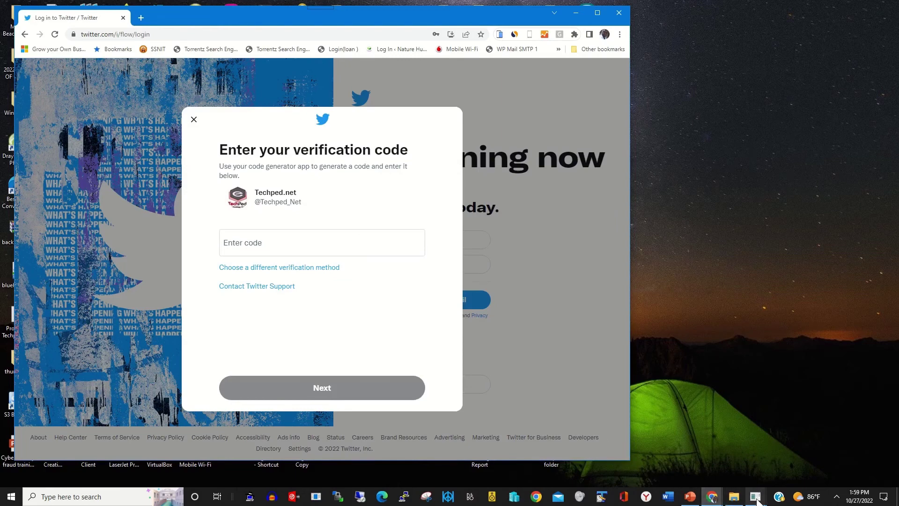
Open Google Authenticator on the mirrored phone and read the Twitter code.
{"action": "mouse_move", "coordinate": [757, 499]}
{"action": "left_click", "coordinate": [801, 468]}
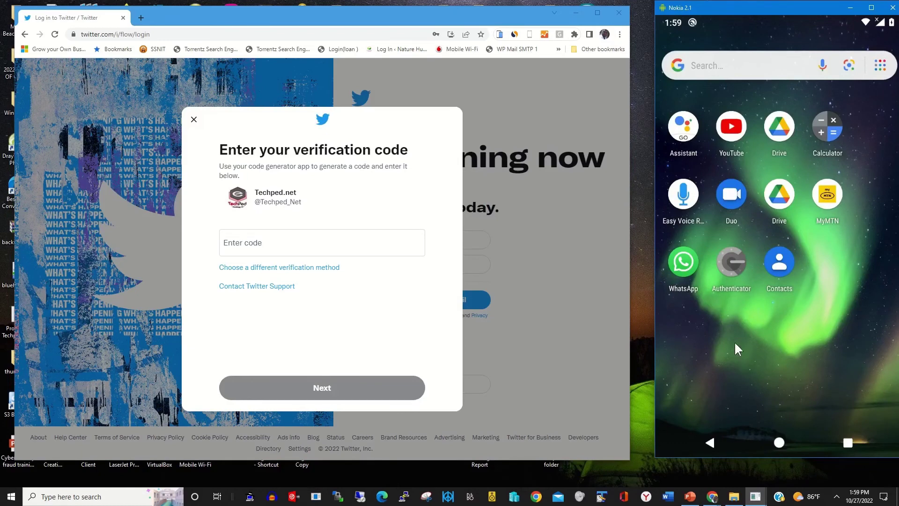
{"action": "left_click", "coordinate": [740, 271]}
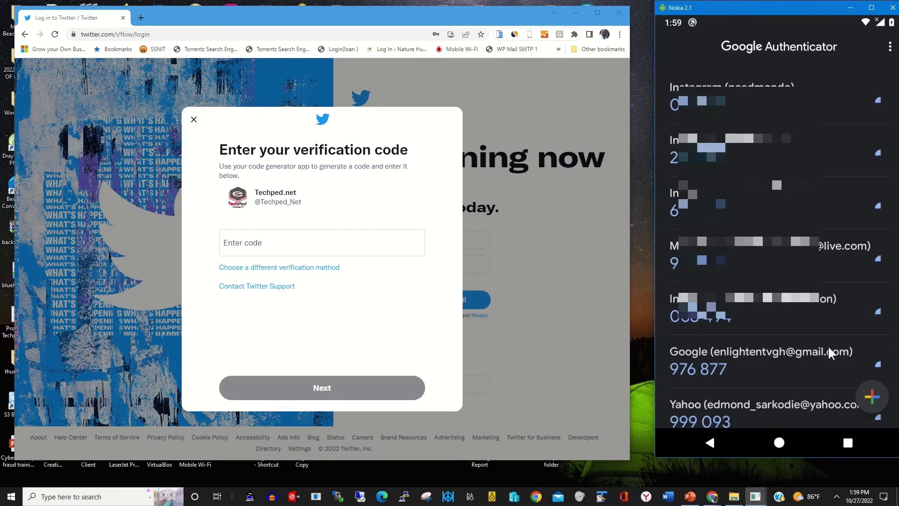
{"action": "left_click_drag", "start_coordinate": [831, 354], "coordinate": [824, 178]}
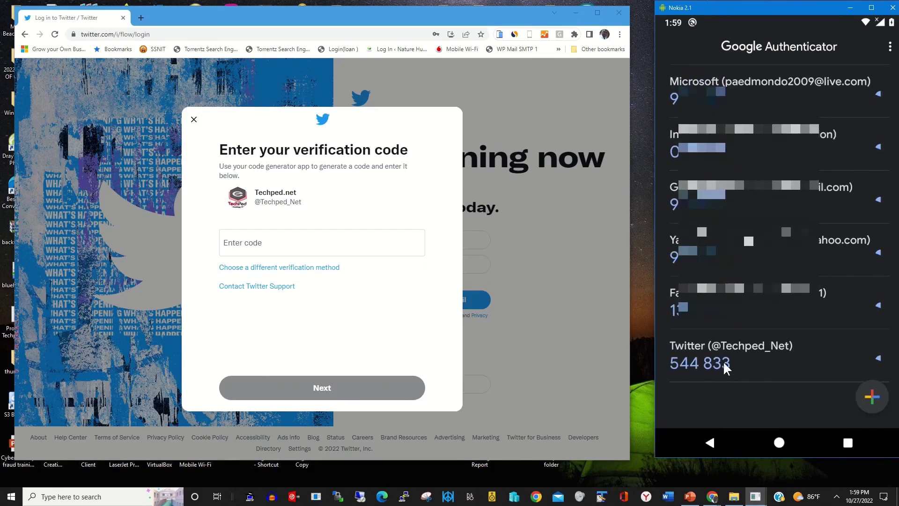
Enter the authenticator code to finish logging in, then open the profile page.
{"action": "left_click", "coordinate": [313, 247]}
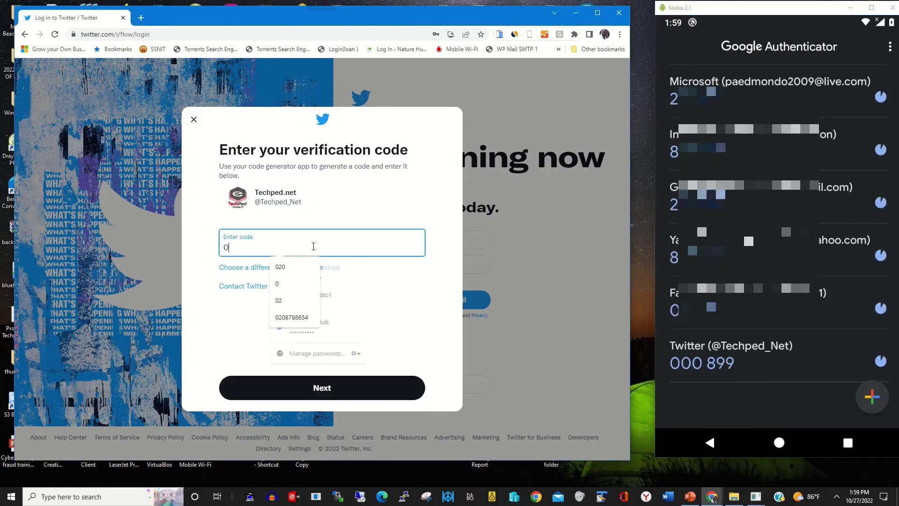
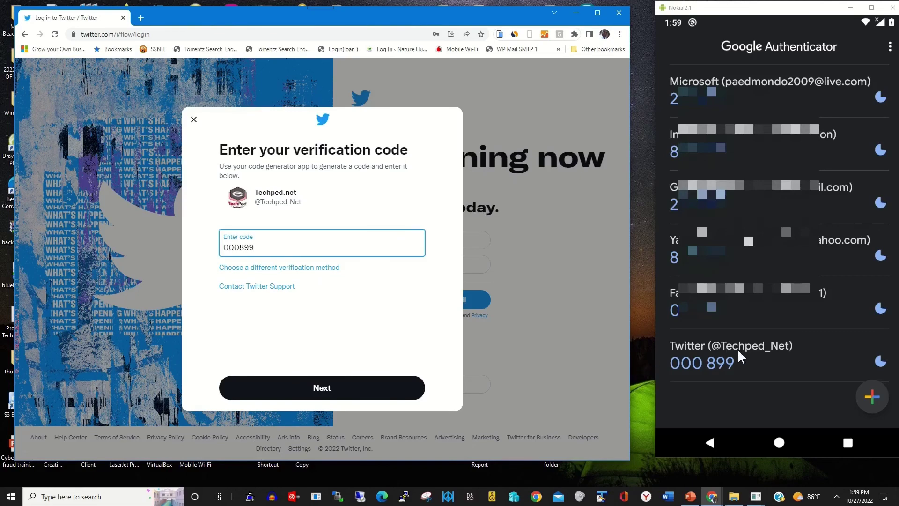
{"action": "left_click", "coordinate": [370, 390]}
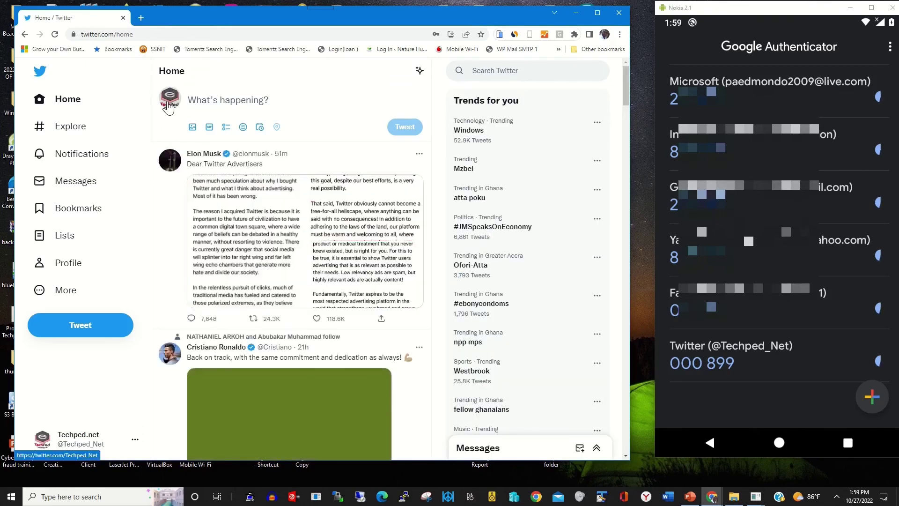
{"action": "left_click", "coordinate": [168, 103]}
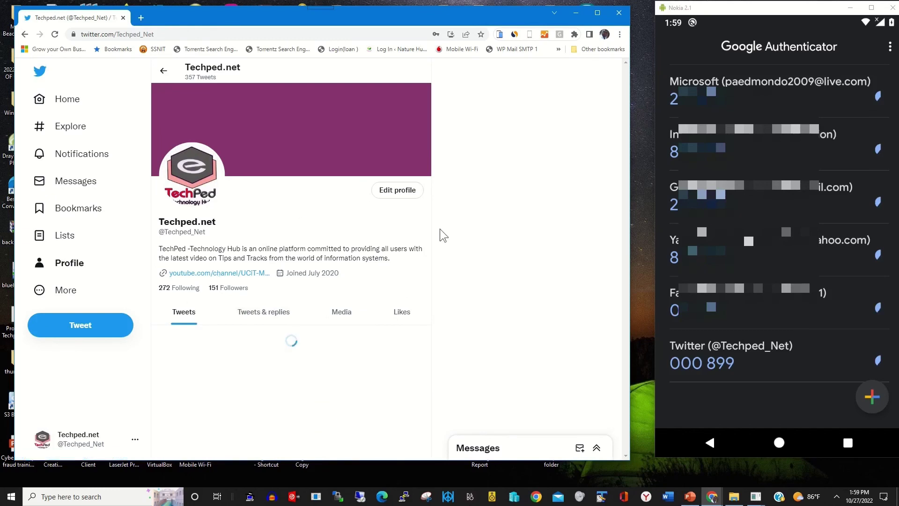